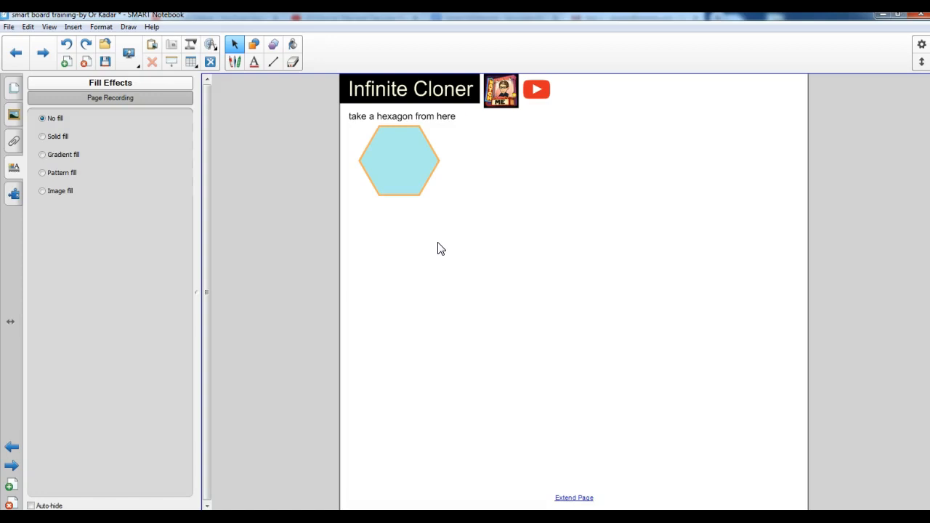
Add a text object reading "Games" in the middle of the page
click(256, 61)
click(560, 304)
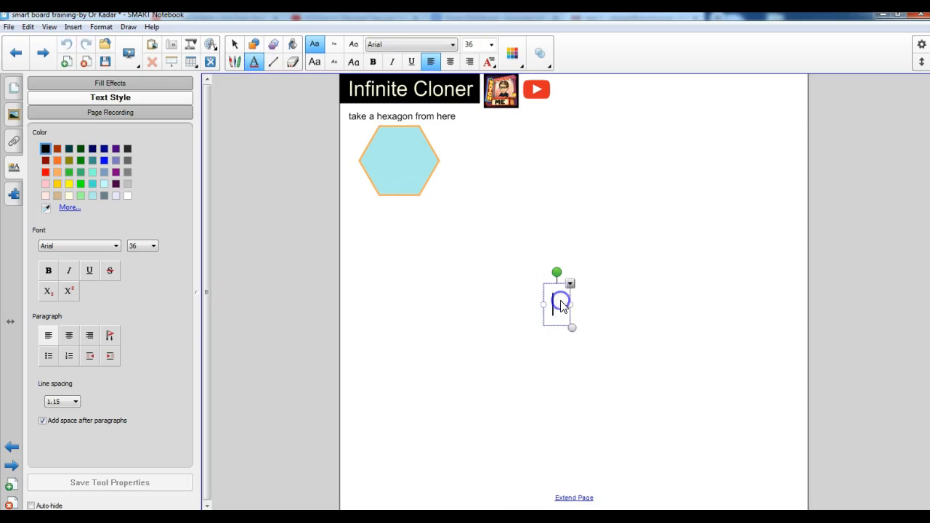
text(Games)
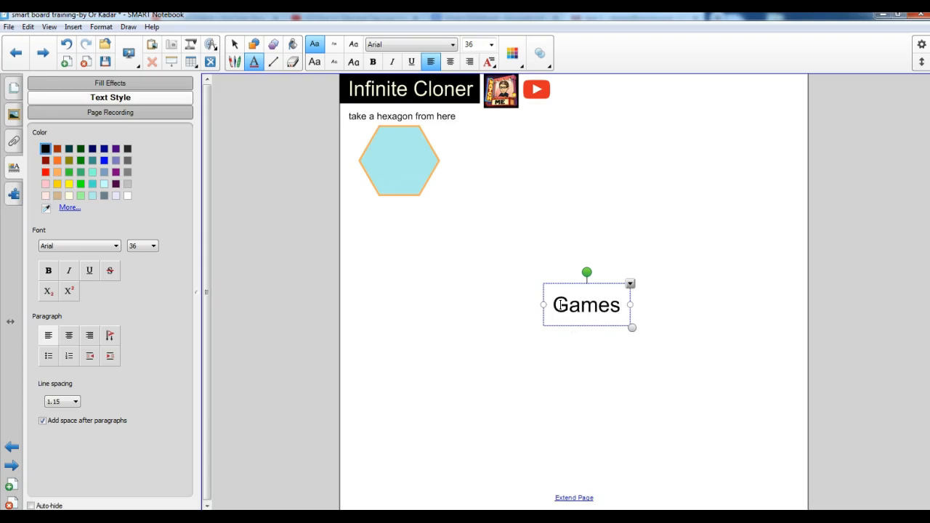
Change the colour of the word "Games" to bright blue
click(514, 60)
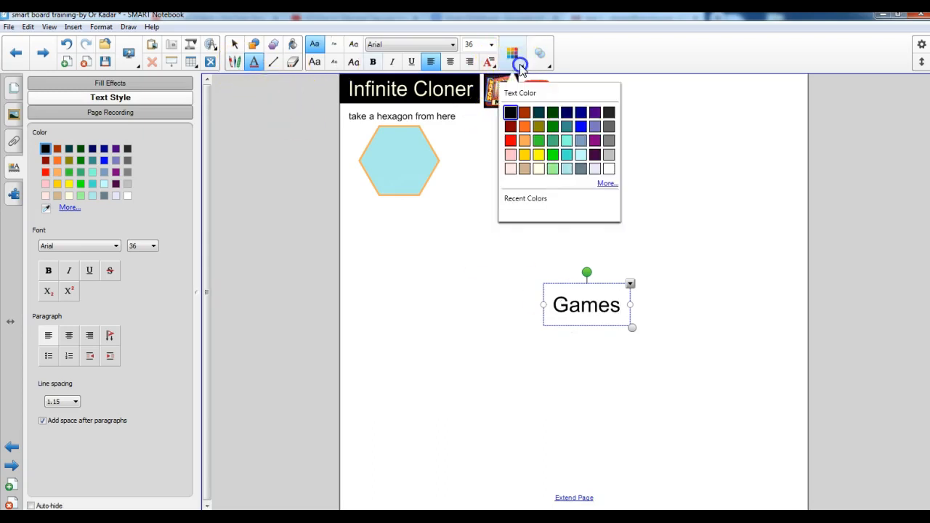
click(581, 128)
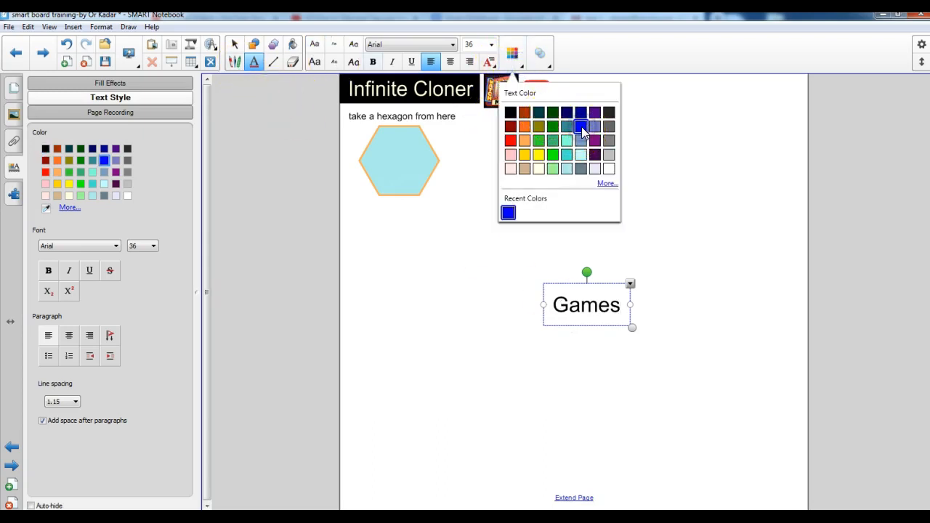
double_click(566, 306)
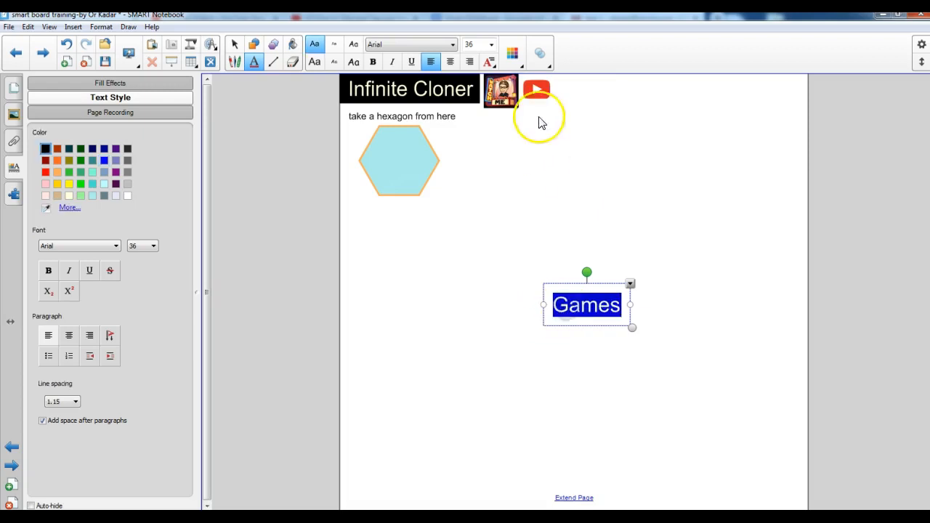
click(513, 58)
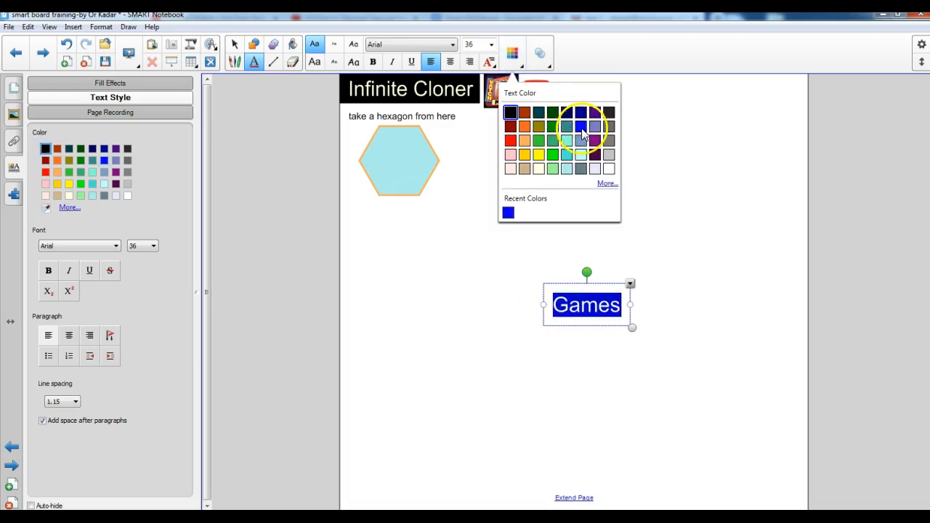
click(717, 286)
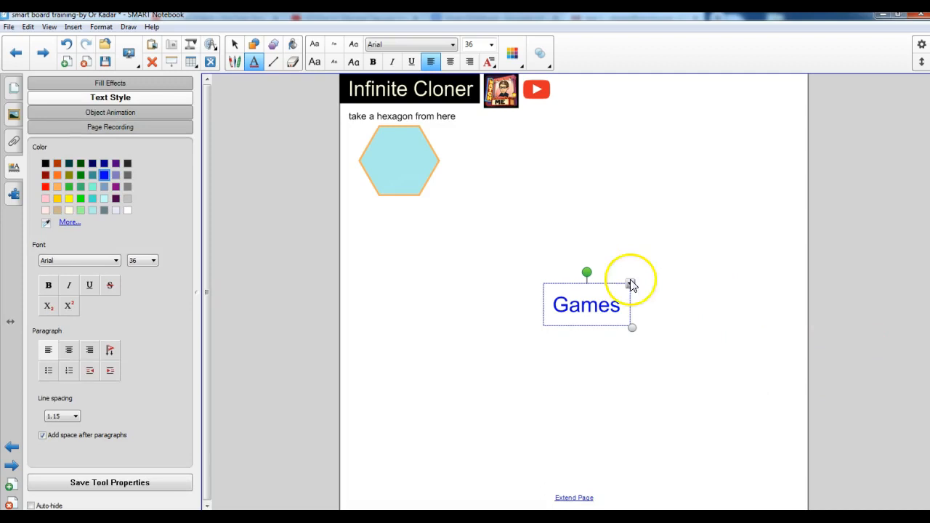
click(669, 234)
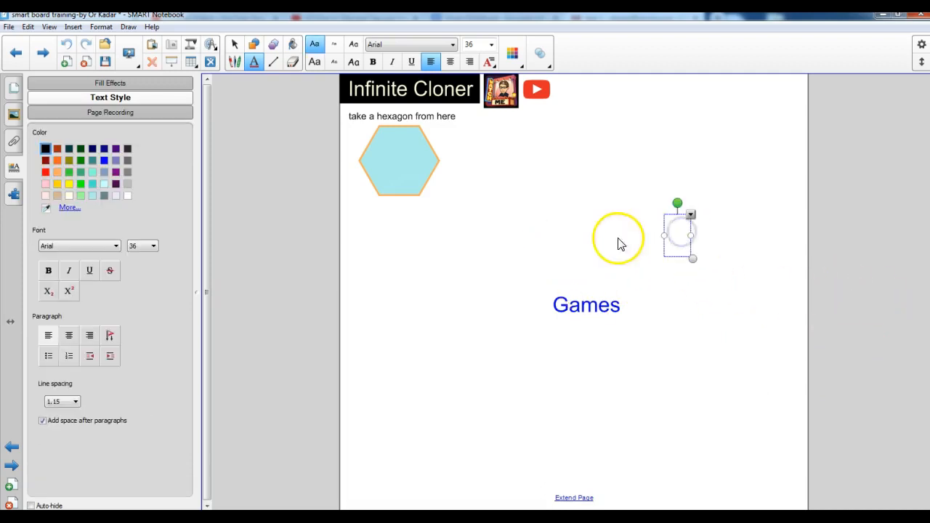
Draw a rounded rectangle closely around the word "Games"
click(254, 46)
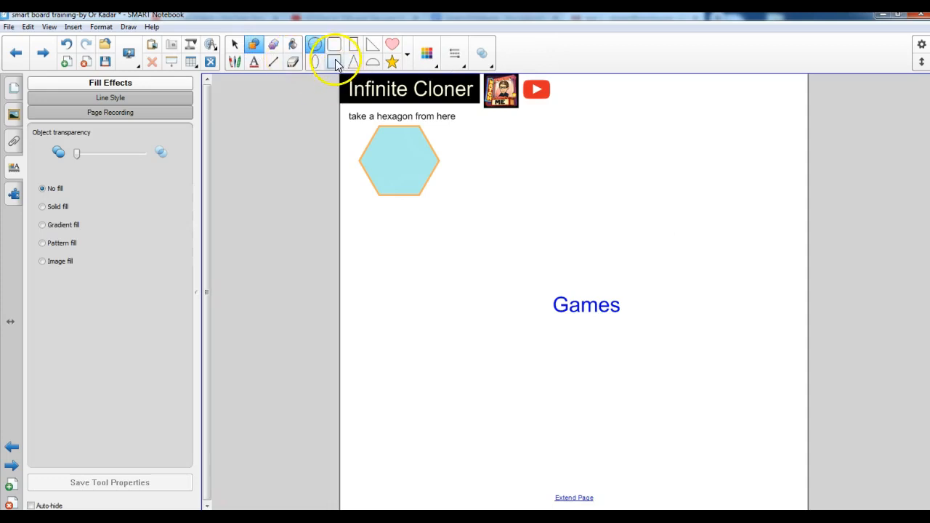
click(333, 43)
drag(541, 286, 636, 328)
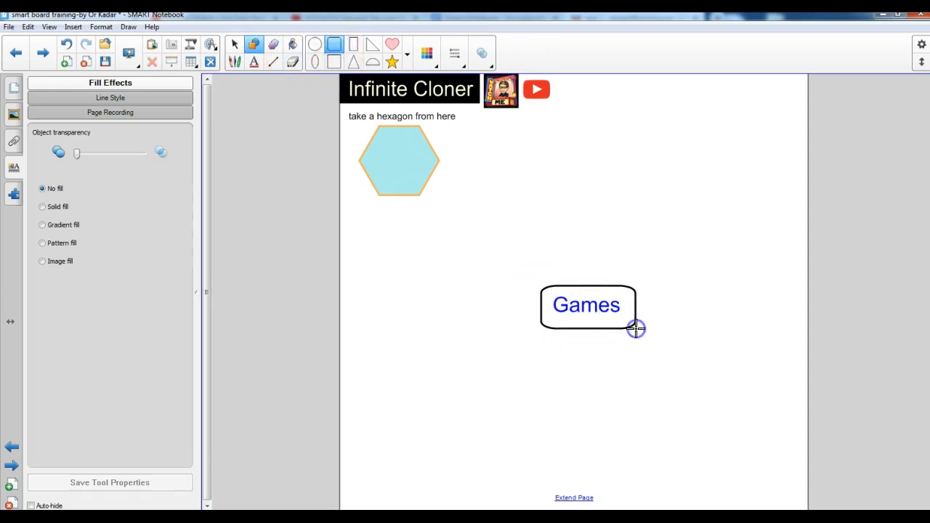
Fill the rounded rectangle around "Games" with solid yellow
click(426, 53)
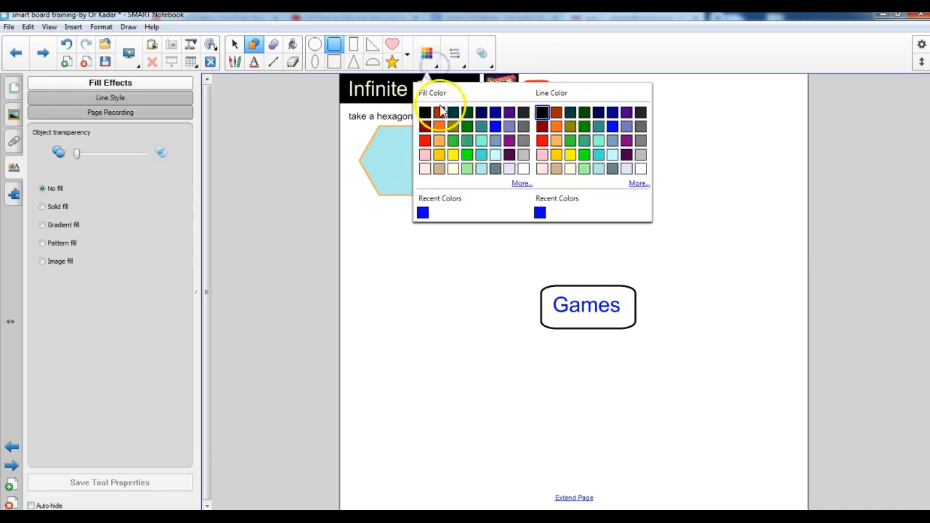
click(438, 127)
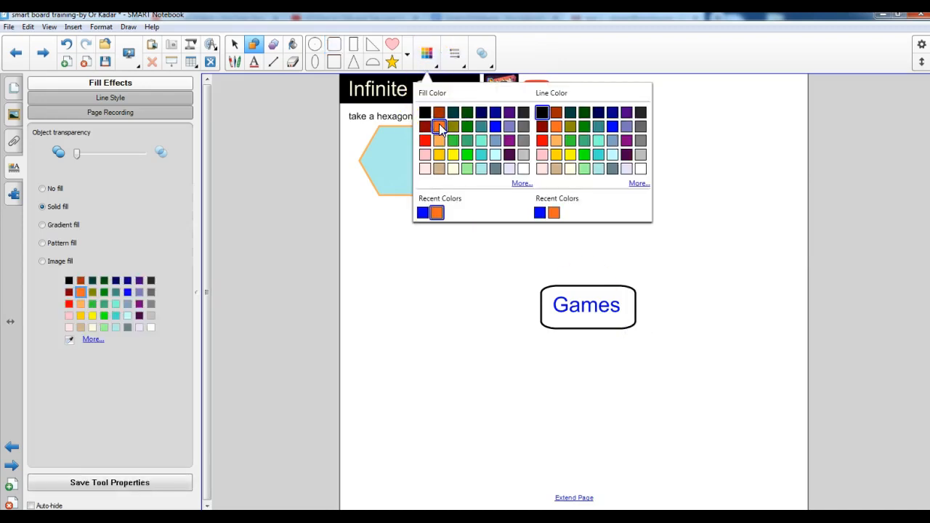
click(232, 45)
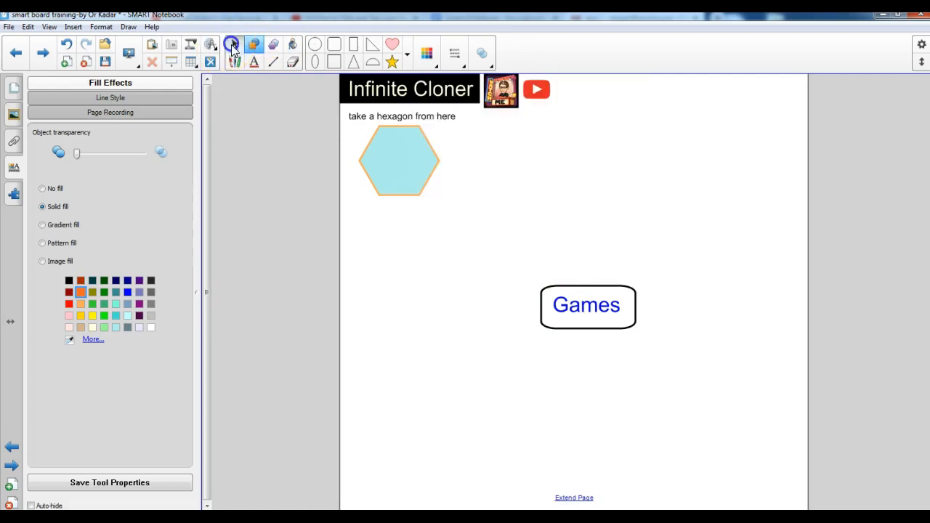
click(554, 287)
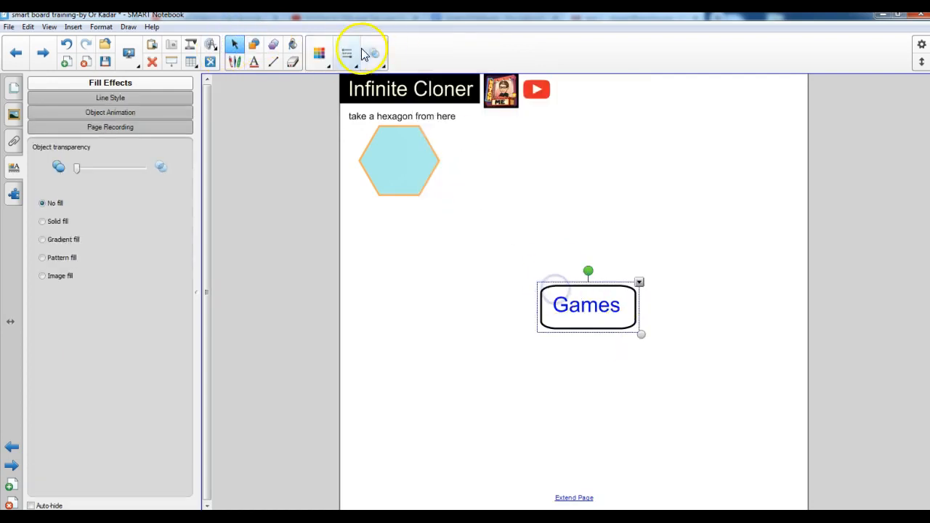
click(324, 60)
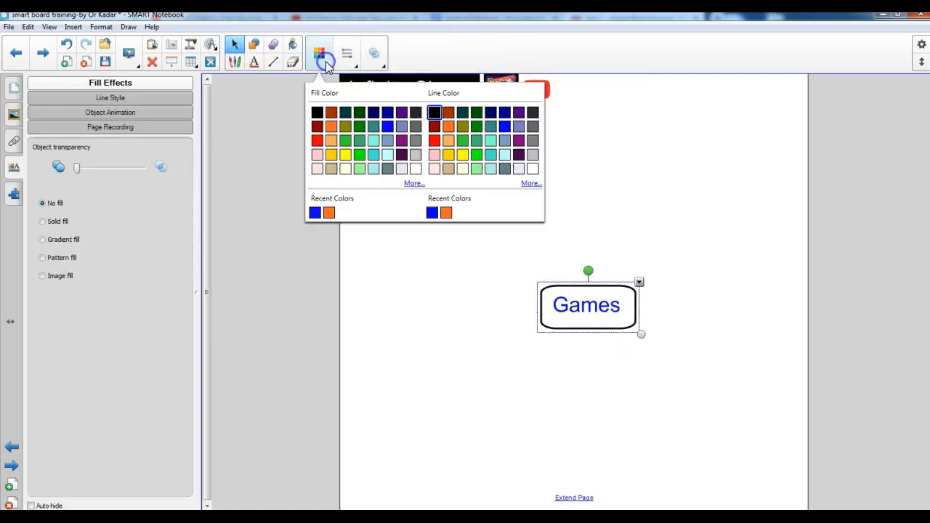
click(347, 155)
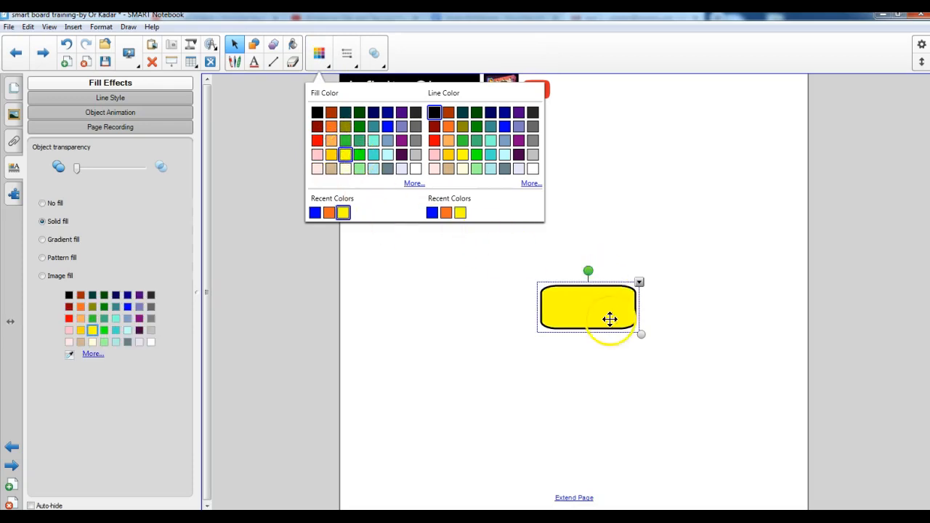
Send the yellow rounded rectangle to the back, behind the "Games" text
click(640, 283)
click(640, 283)
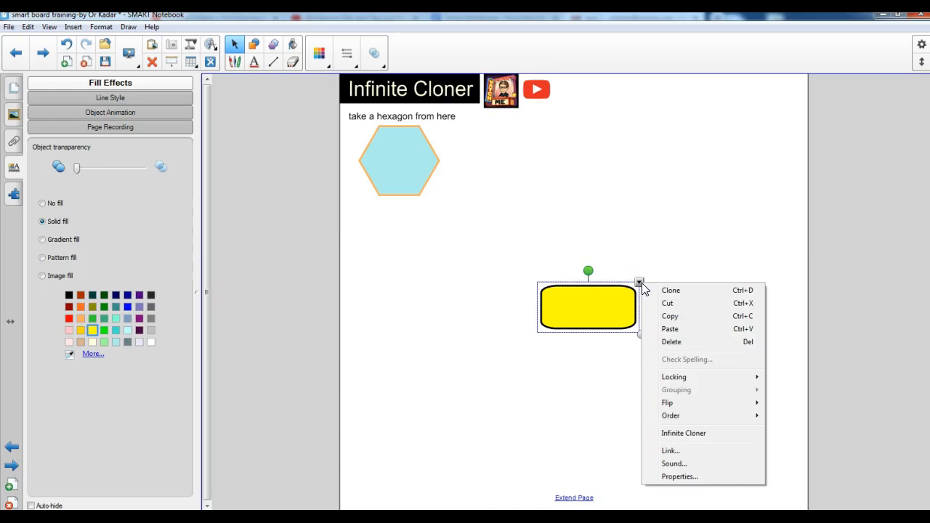
mouse_move(664, 416)
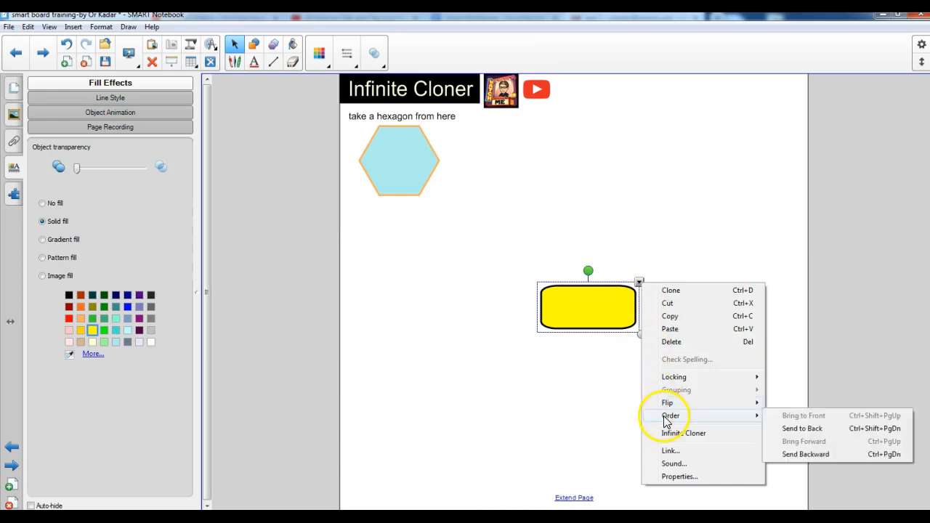
click(798, 429)
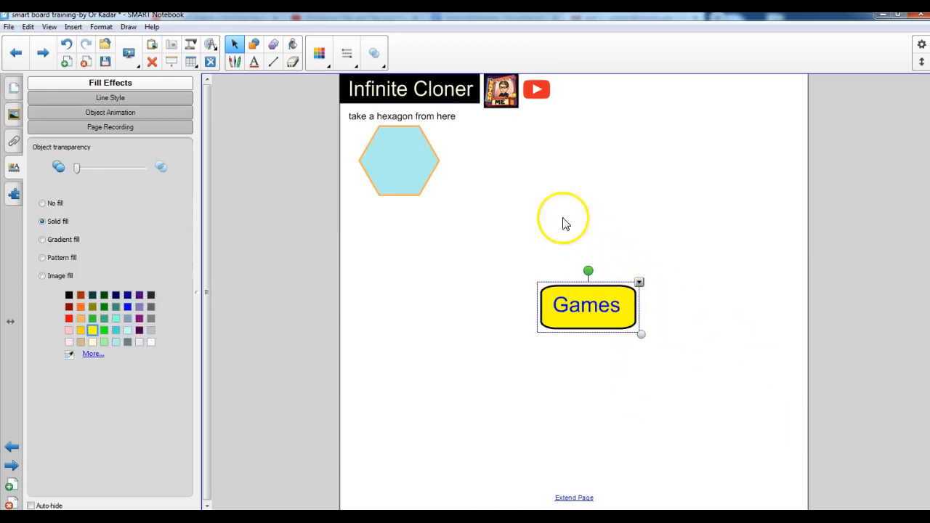
Group the "Games" text and the yellow rounded rectangle into one object
drag(500, 261, 684, 368)
click(560, 279)
right_click(518, 256)
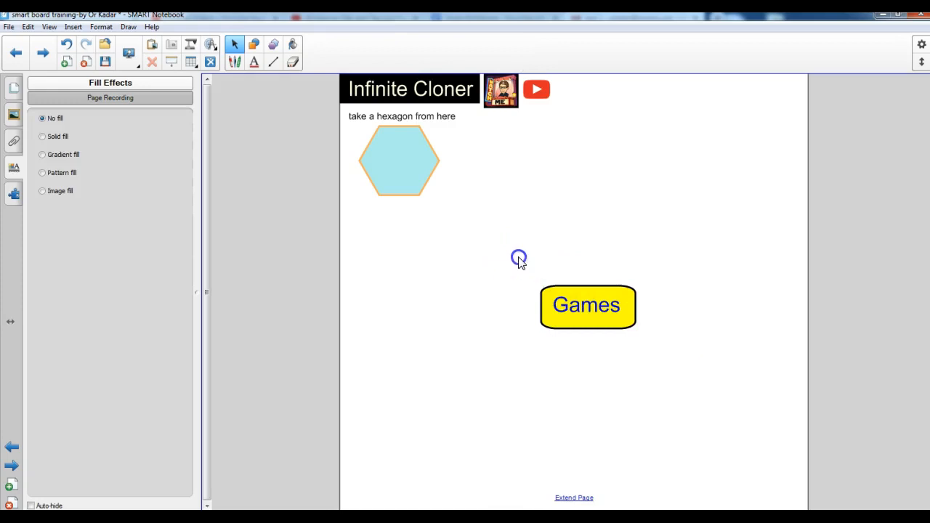
drag(475, 254, 674, 371)
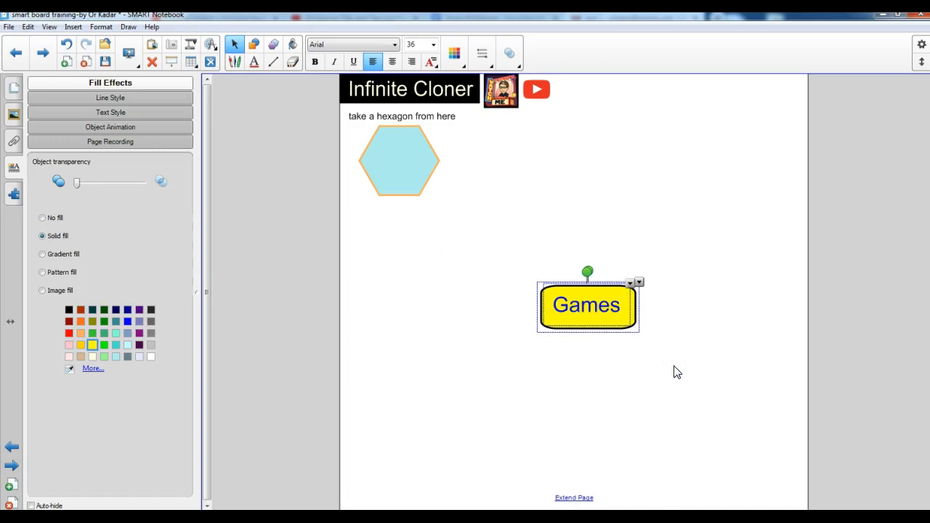
key(ctrl+g)
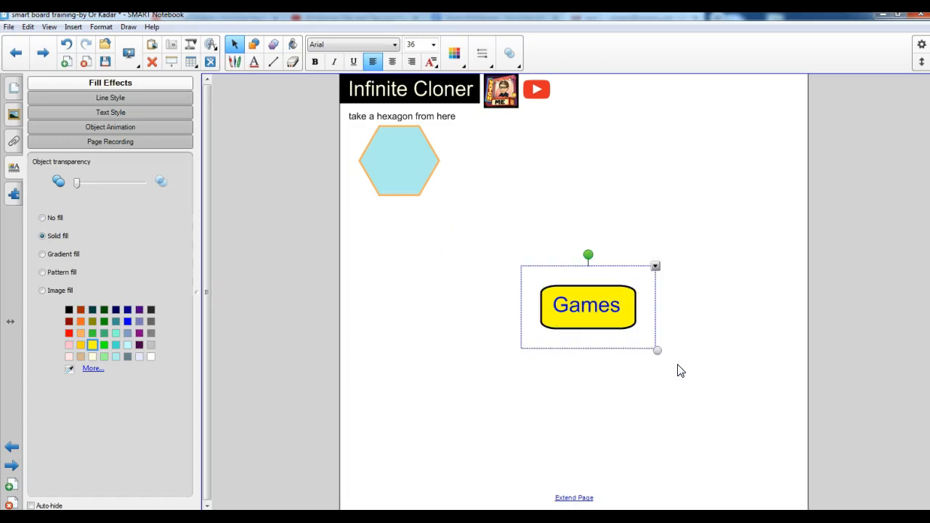
click(681, 370)
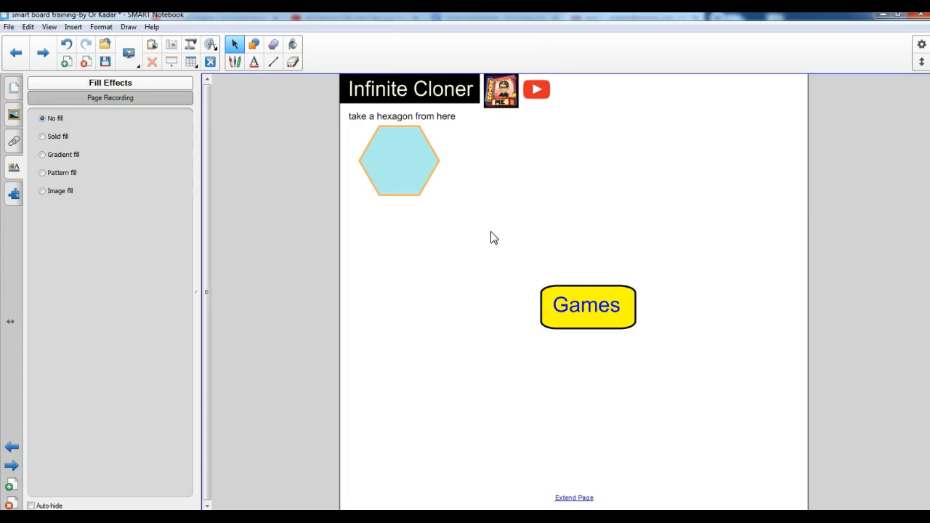
Turn the blue hexagon under the "take a hexagon from here" caption into an Infinite Cloner
mouse_move(406, 174)
mouse_down()
mouse_move(413, 164)
mouse_move(584, 233)
mouse_move(600, 225)
mouse_move(707, 283)
mouse_move(710, 366)
mouse_move(543, 436)
mouse_move(438, 336)
mouse_move(413, 153)
mouse_up()
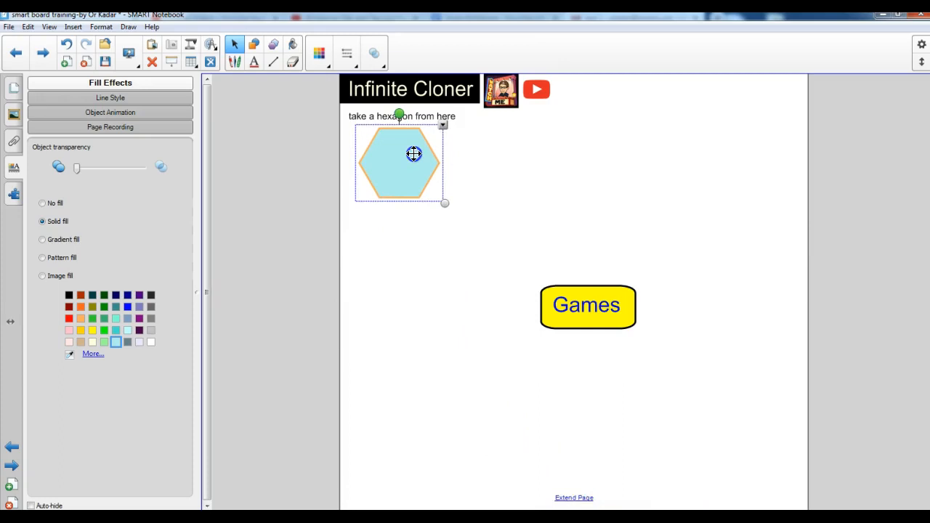
click(445, 127)
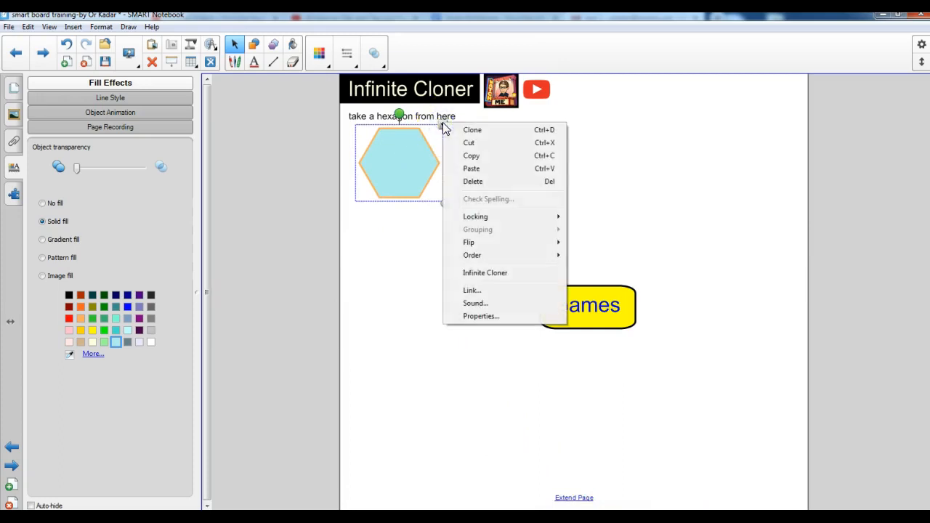
click(484, 273)
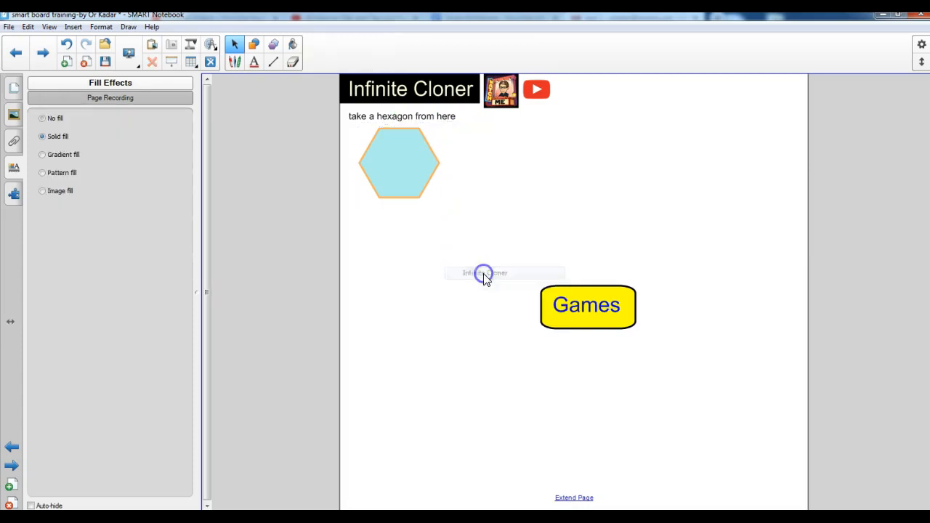
Pull a copy off the infinitely cloned hexagon and place it just above the "Games" label
drag(409, 147, 450, 149)
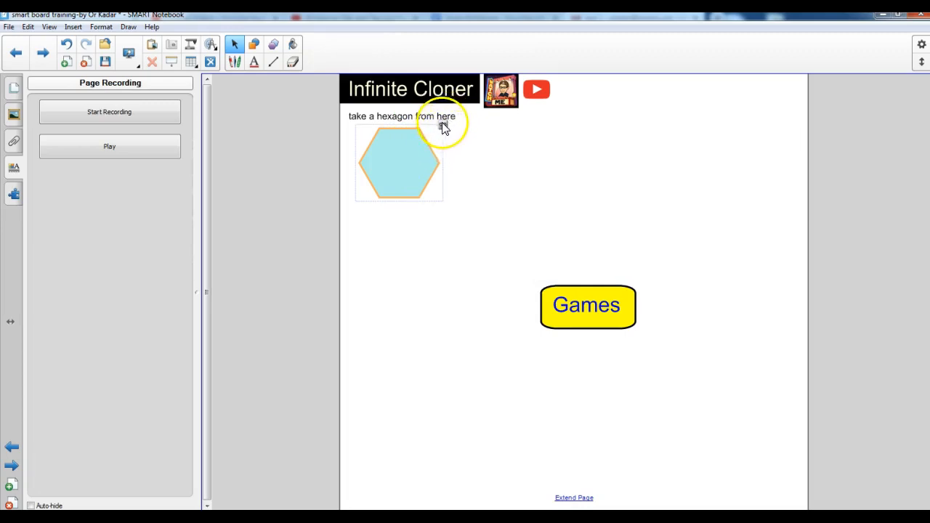
click(419, 381)
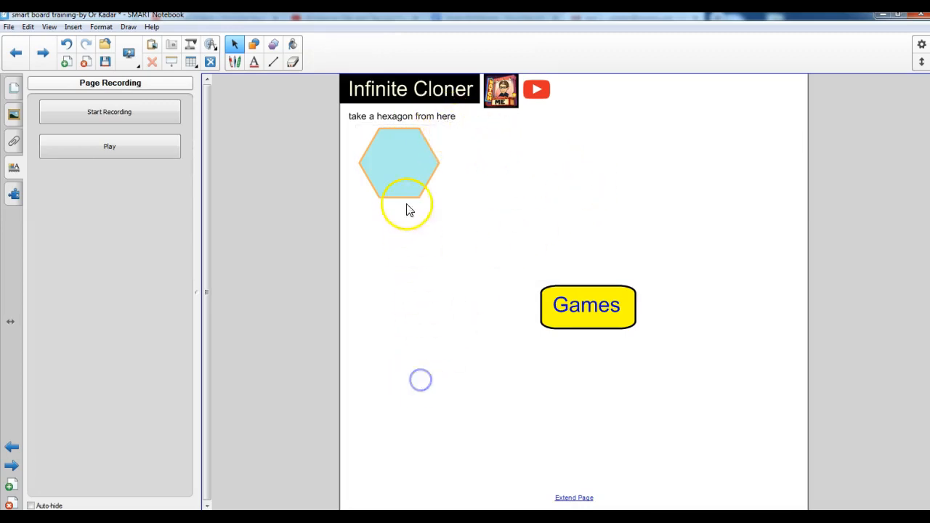
mouse_move(424, 127)
mouse_down()
mouse_move(423, 187)
mouse_move(469, 244)
mouse_move(608, 239)
mouse_move(597, 242)
mouse_up()
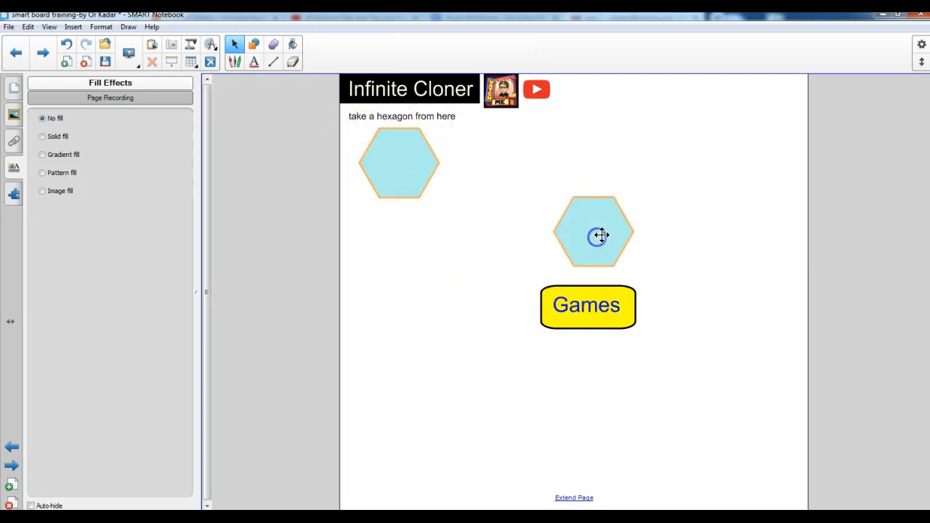
Handwrite "chess" with a black pen across the hexagon copy above "Games"
click(233, 62)
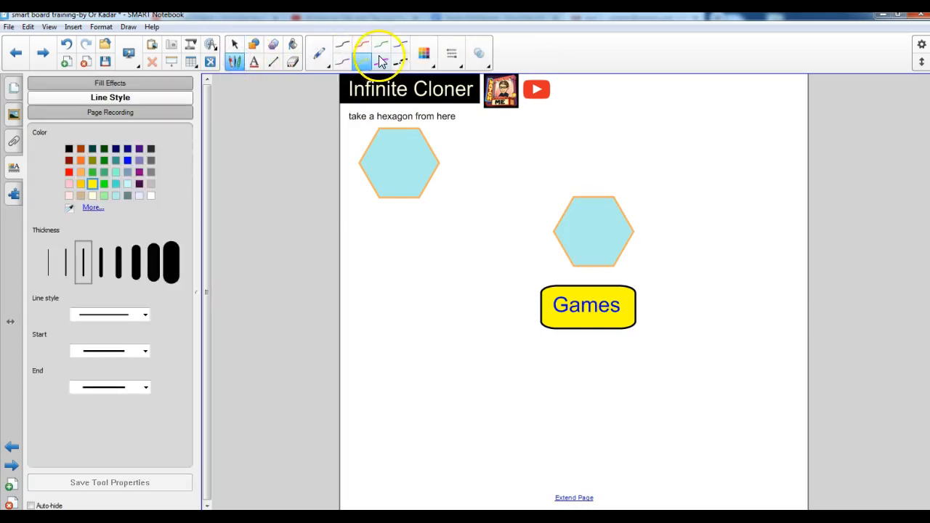
drag(569, 225, 581, 231)
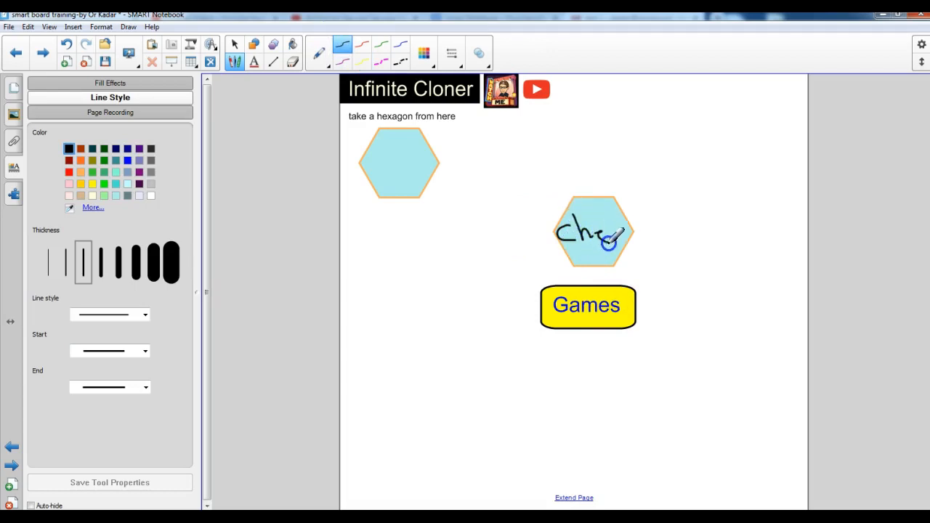
drag(624, 249, 626, 249)
drag(644, 218, 636, 231)
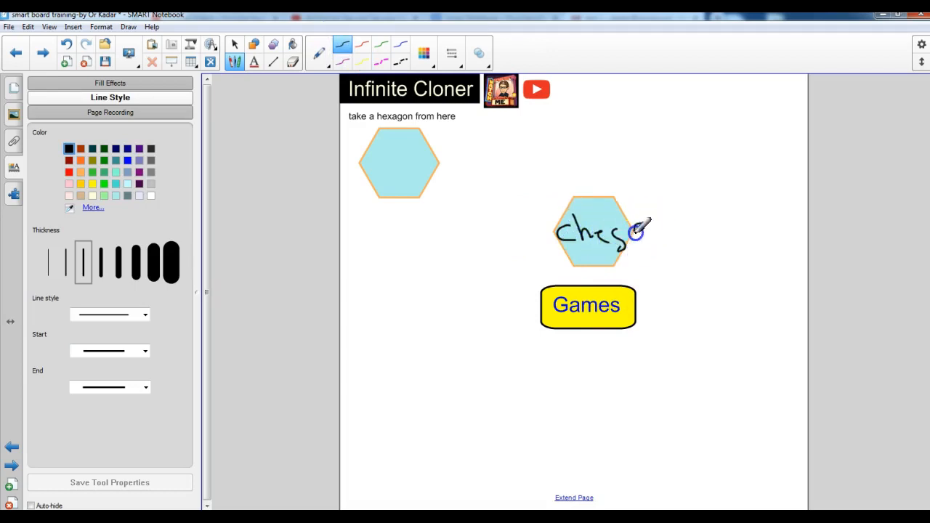
Convert the handwritten word to typed text "chess" and shrink it to fit inside the hexagon copy
click(233, 44)
click(588, 234)
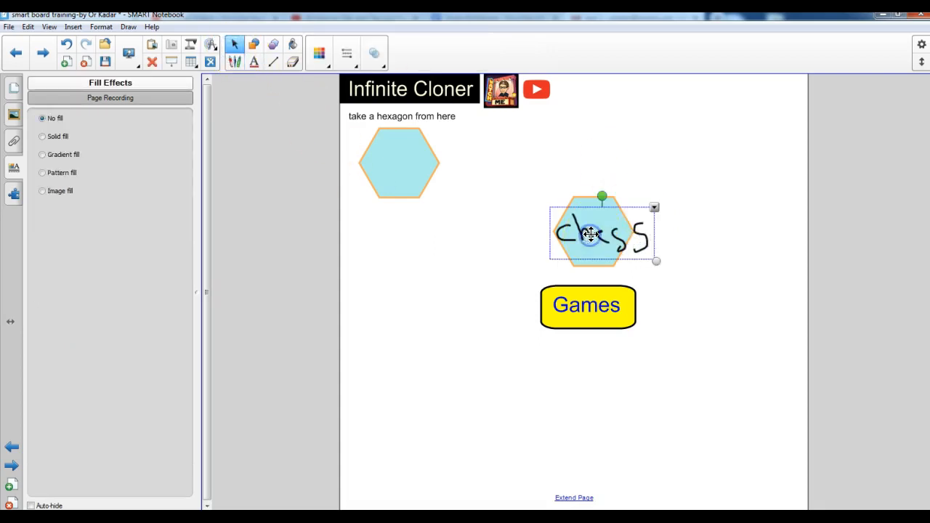
click(654, 208)
click(683, 218)
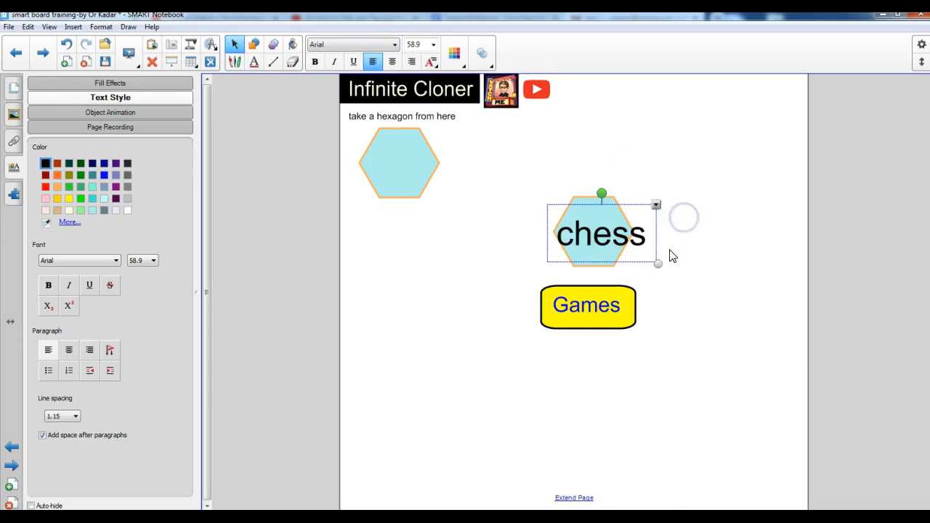
drag(659, 264, 601, 235)
click(647, 201)
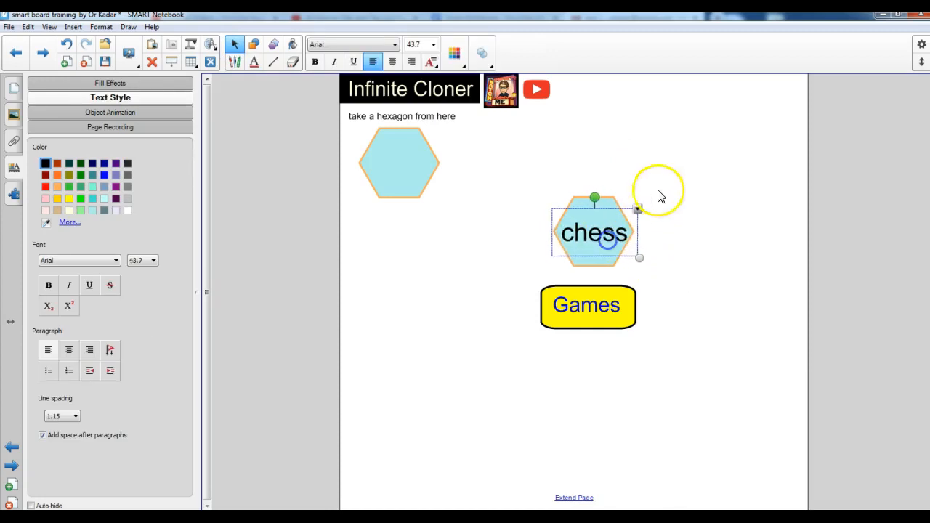
Pull another copy off the infinitely cloned hexagon and place it beside the "chess" hexagon, above and left of "Games"
click(397, 168)
mouse_move(398, 165)
mouse_down()
mouse_move(512, 252)
mouse_move(505, 256)
mouse_up()
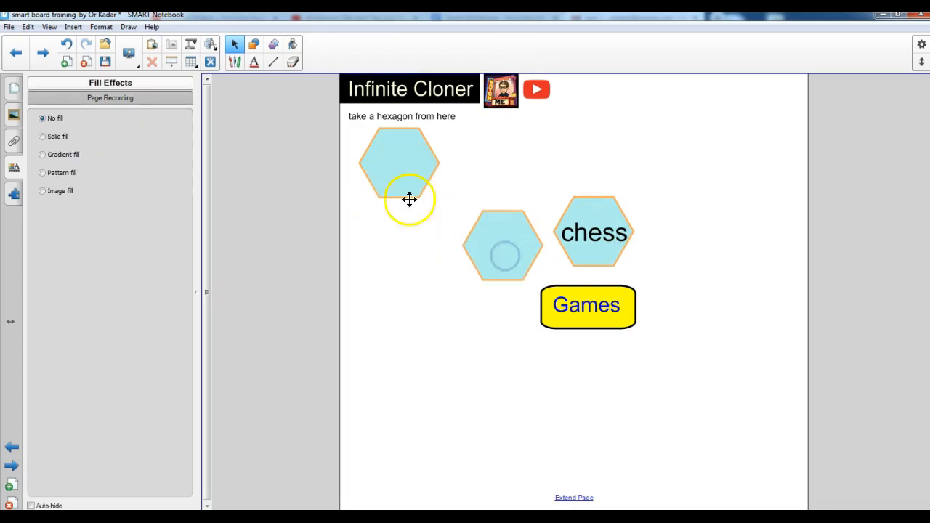
Handwrite "Monopoly" with a red pen across the empty hexagon beside "chess"
click(238, 62)
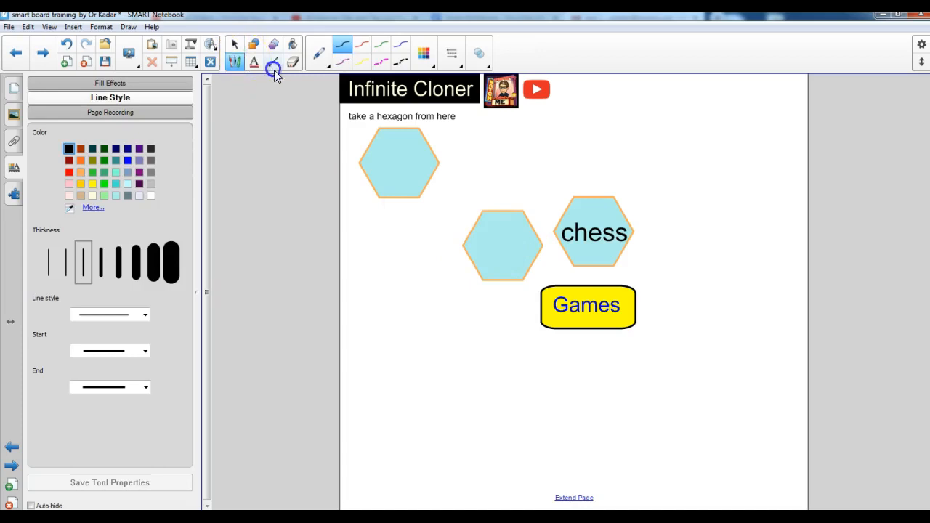
click(360, 46)
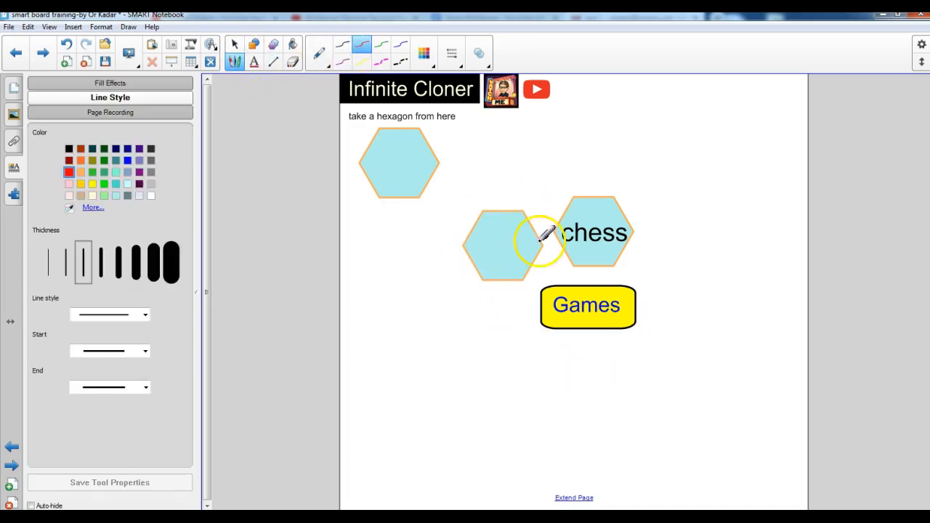
mouse_move(440, 241)
mouse_down()
mouse_move(446, 266)
mouse_move(443, 239)
mouse_move(529, 245)
mouse_move(520, 225)
mouse_move(539, 176)
mouse_move(544, 214)
mouse_move(556, 196)
mouse_move(555, 218)
mouse_up()
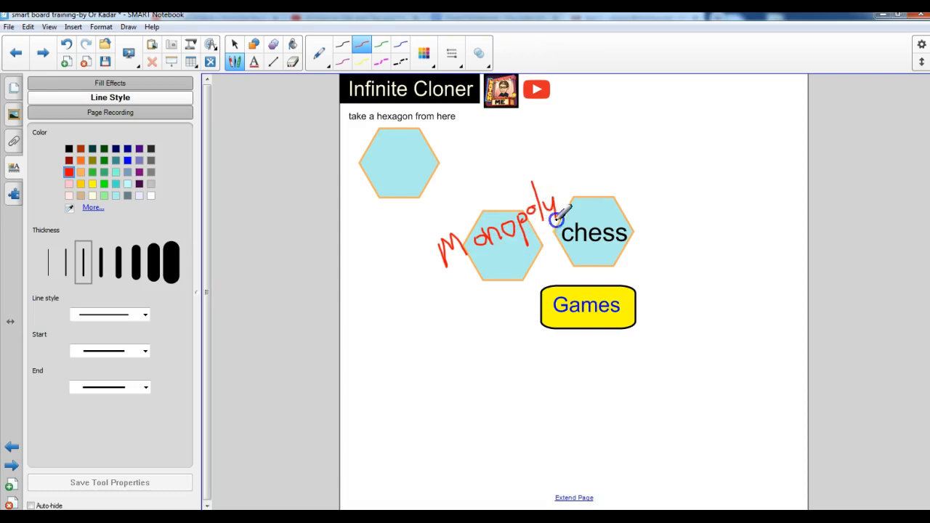
Try to convert the handwritten "Monopoly" to typed text using the first recognition suggestion, and delete the resulting text
click(233, 45)
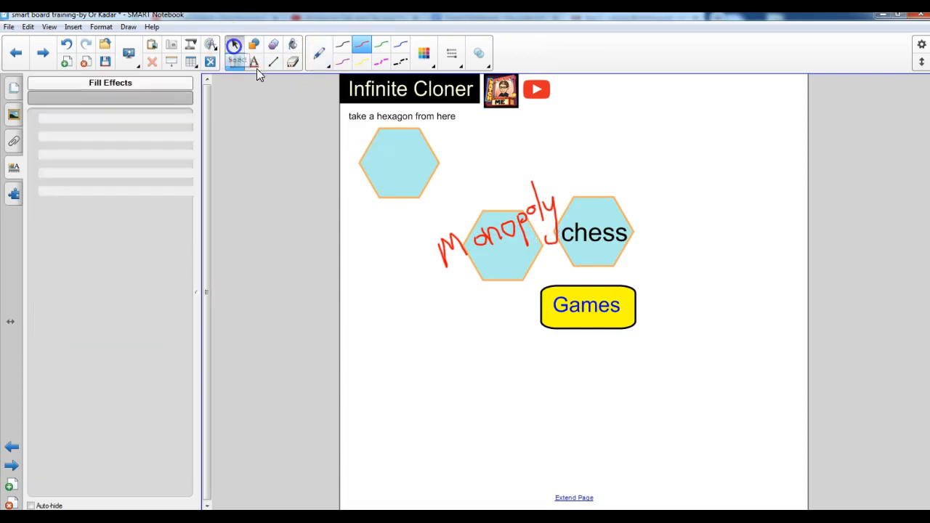
click(486, 234)
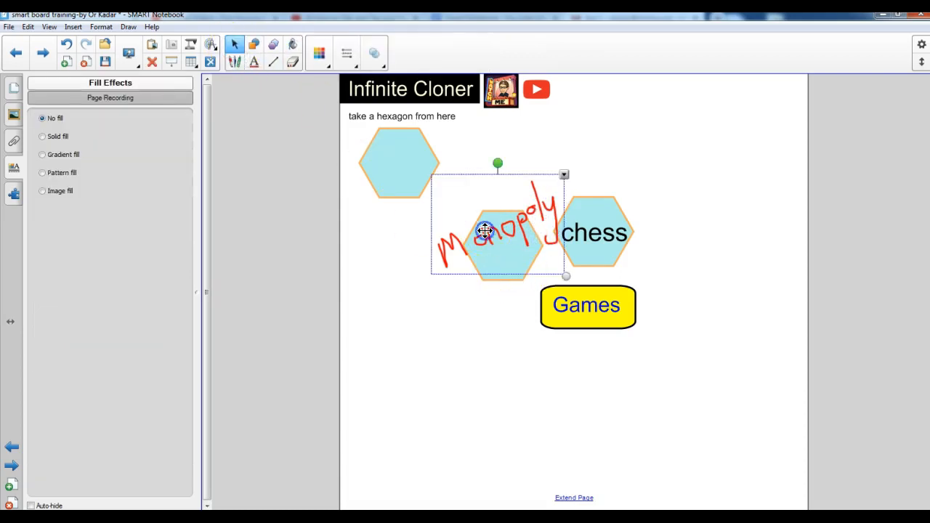
click(563, 176)
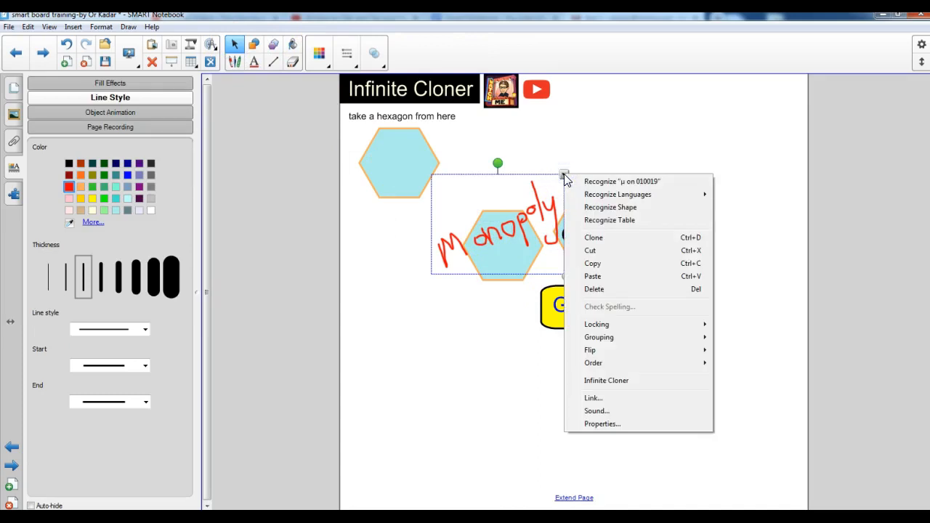
click(585, 182)
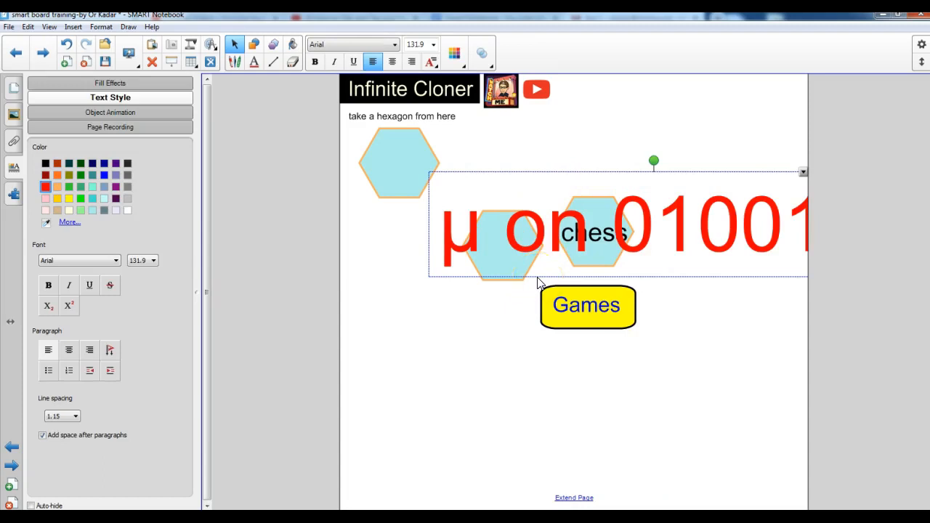
key(Delete)
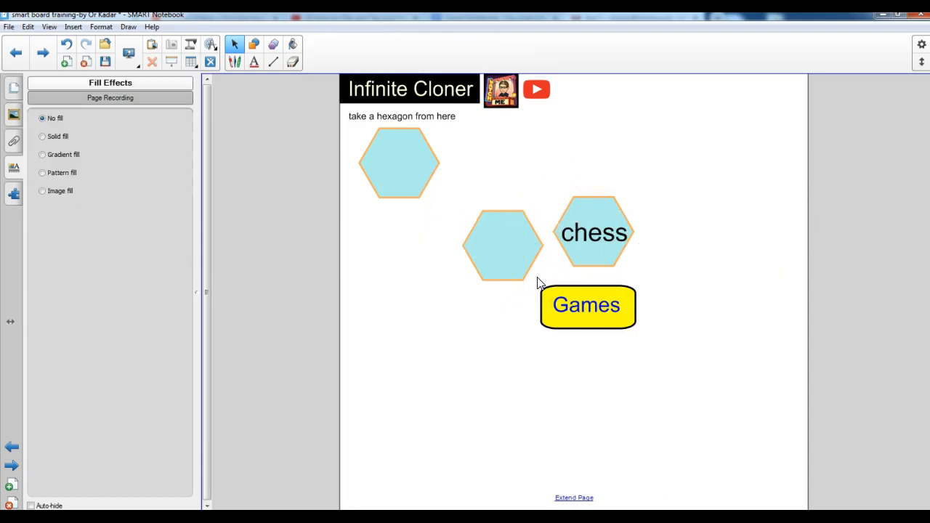
Handwrite "Uno" with a red pen inside the empty hexagon beside "chess"
click(234, 63)
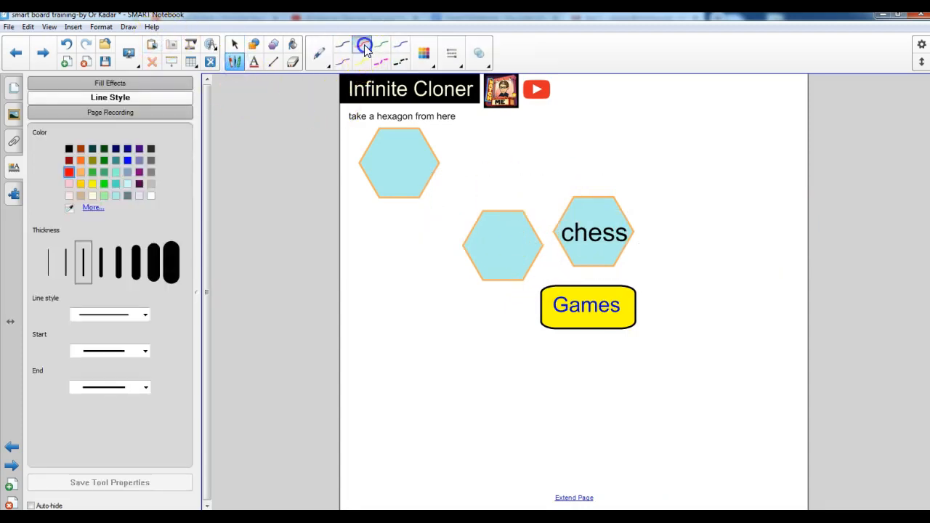
drag(480, 242, 479, 247)
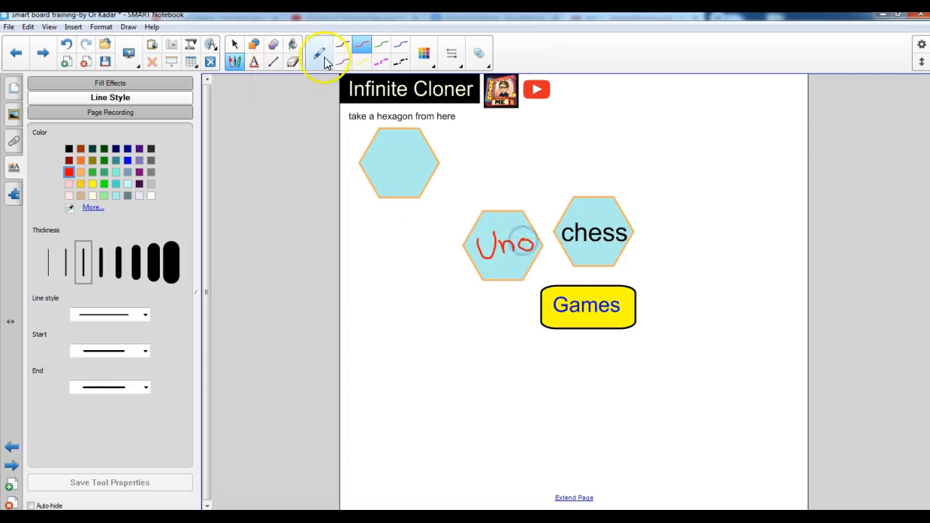
click(234, 44)
click(478, 243)
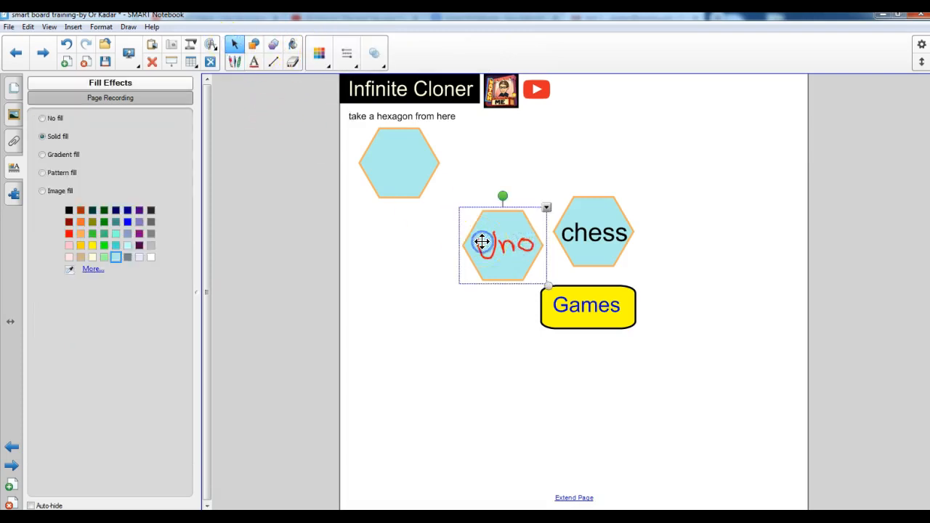
click(545, 209)
click(547, 210)
click(546, 207)
click(467, 351)
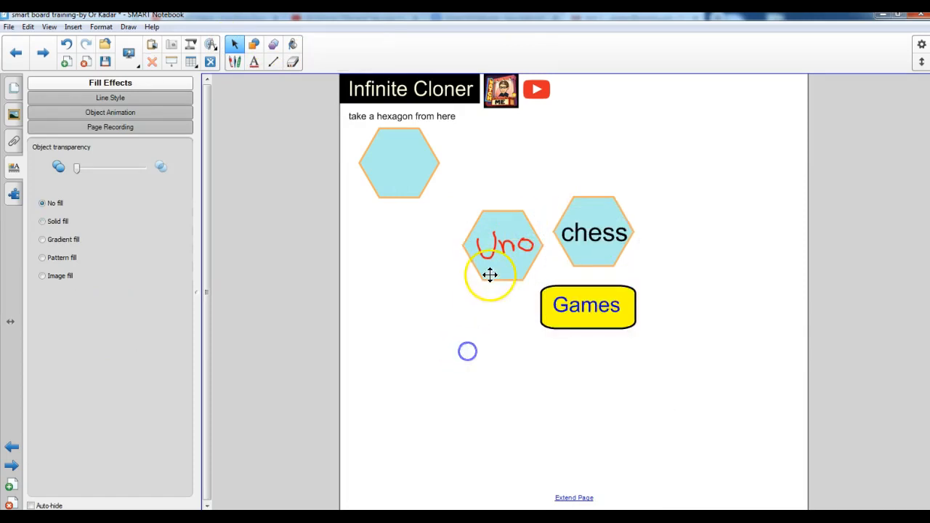
Select the separate handwritten strokes of "Uno" and group them into one object
click(492, 252)
click(520, 250)
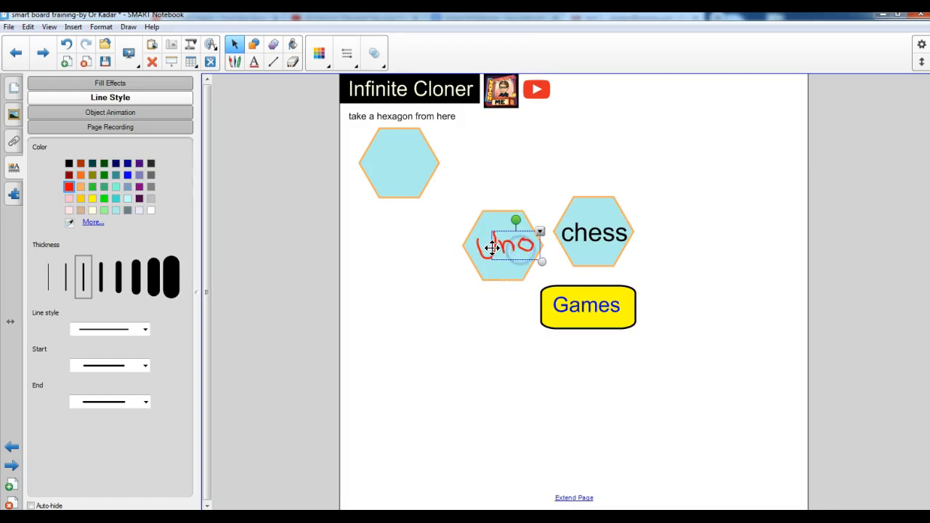
click(486, 252)
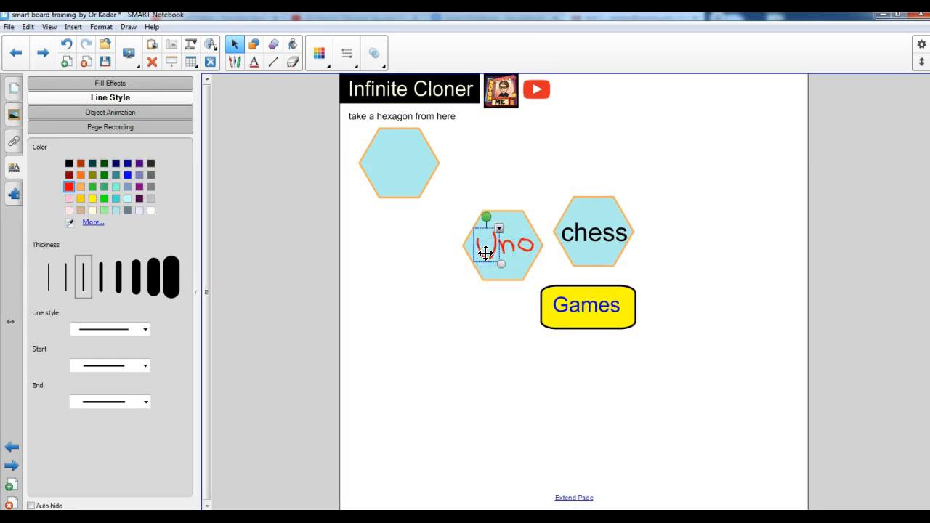
click(511, 249)
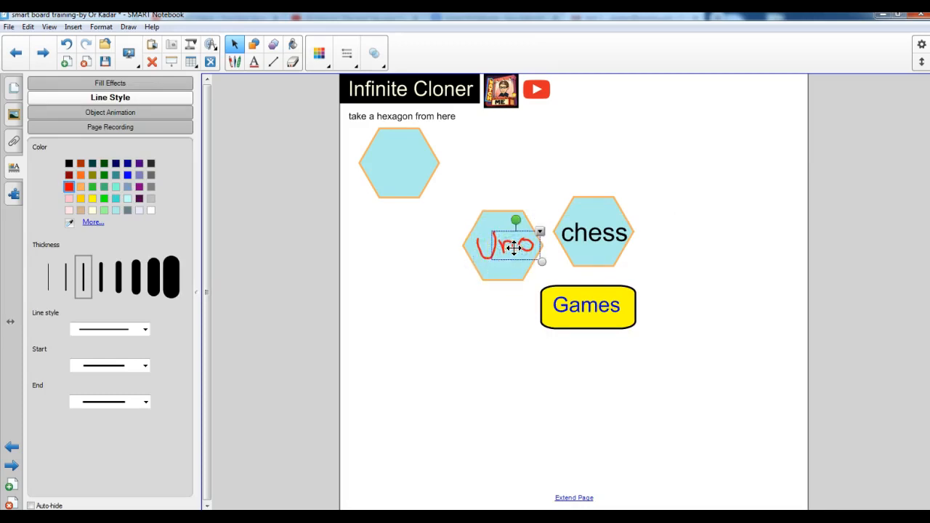
click(494, 250)
ctrl+click(506, 248)
key(ctrl+g)
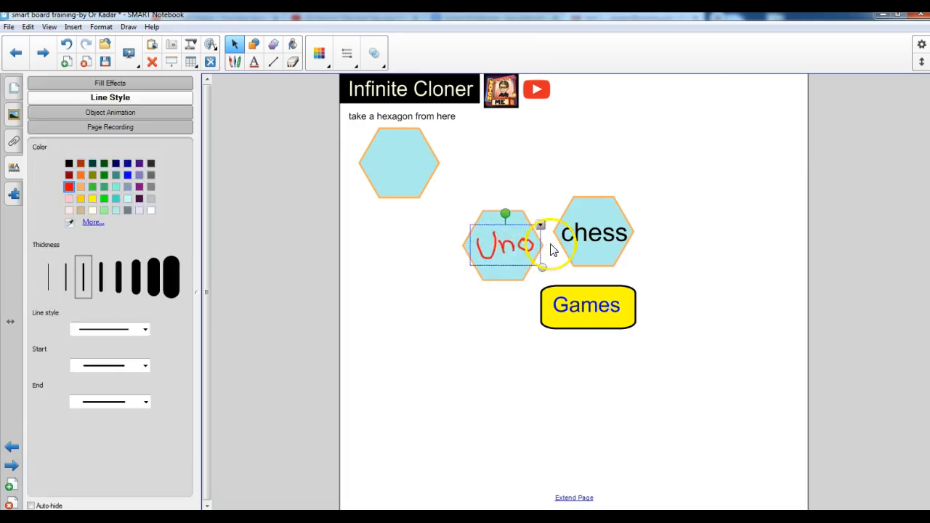
Convert the grouped handwriting to the typed text "Uno" and centre it in its hexagon
click(540, 226)
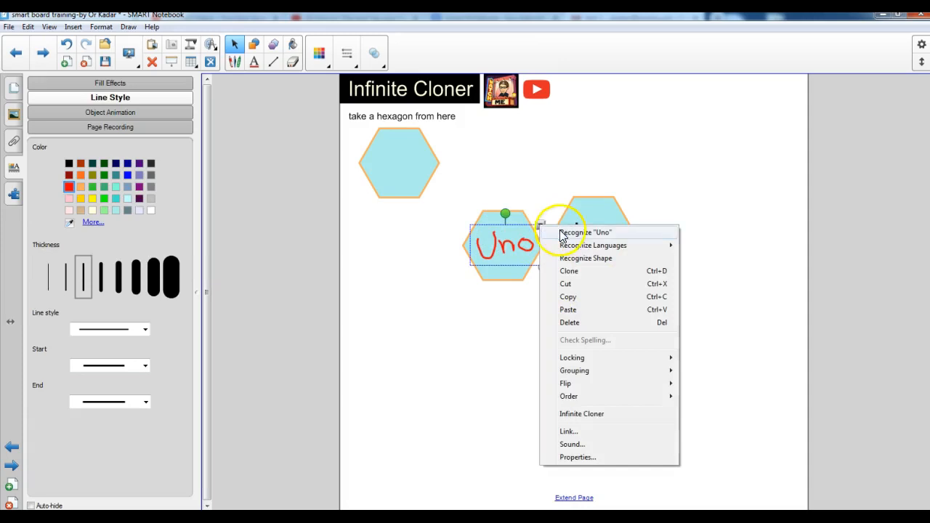
click(565, 232)
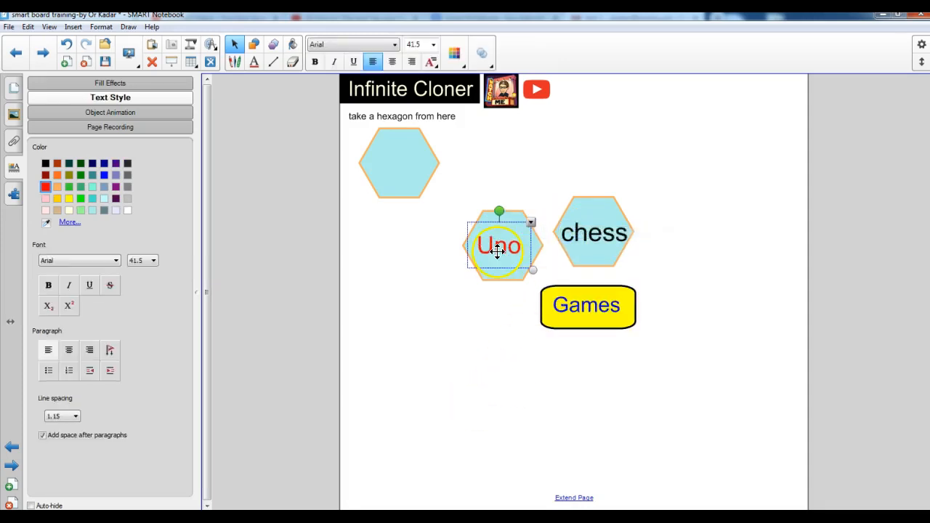
click(497, 337)
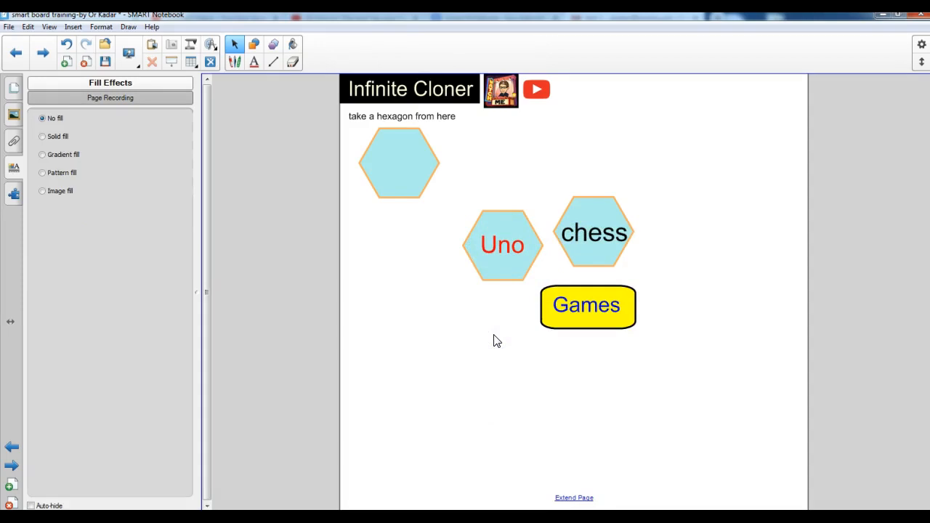
Pull five more copies off the infinitely cloned hexagon and fit them together as a honeycomb cluster below "Uno" and "Games"
click(487, 322)
drag(407, 174, 501, 465)
click(431, 239)
drag(426, 228, 487, 376)
drag(490, 400, 490, 403)
mouse_move(399, 163)
mouse_down()
mouse_move(433, 264)
mouse_move(472, 257)
mouse_move(539, 403)
mouse_up()
mouse_move(387, 195)
mouse_down()
mouse_move(376, 143)
mouse_move(394, 332)
mouse_move(404, 345)
mouse_up()
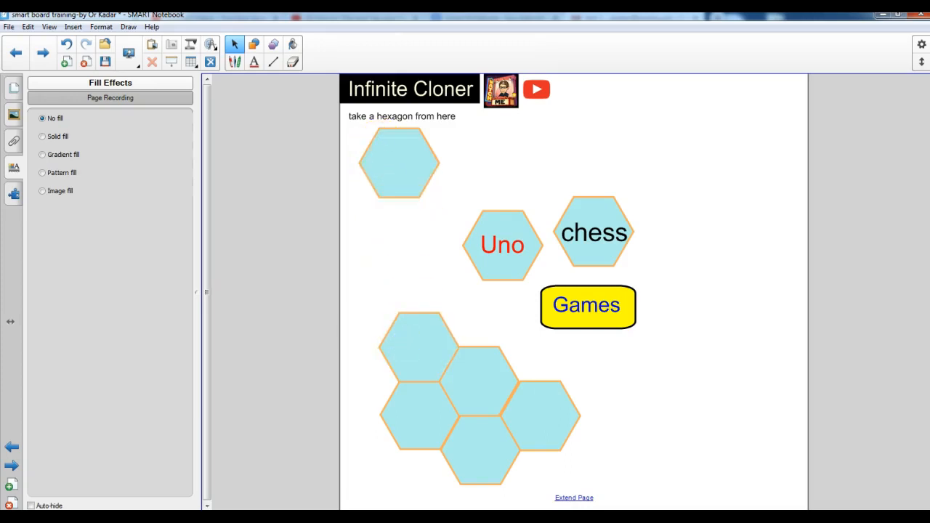